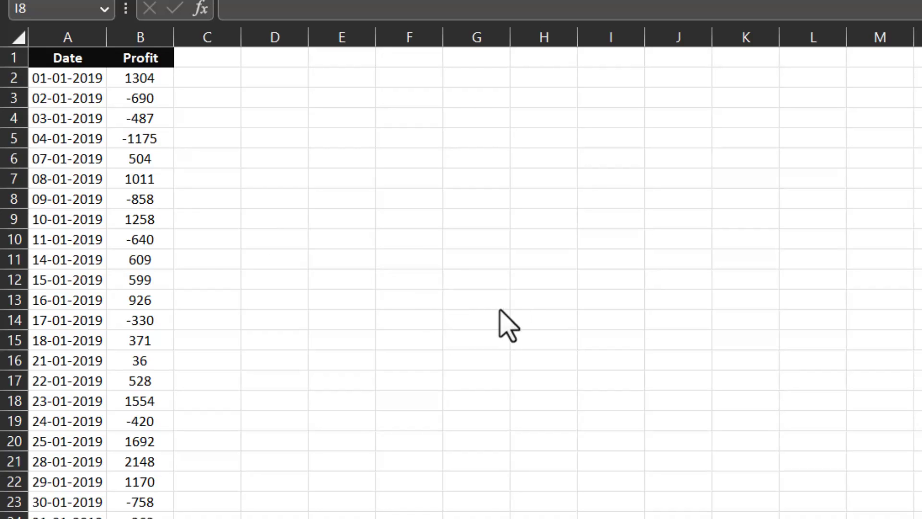
- Give the Date column the custom number format dddd so each date shows its full weekday name
{"action": "left_click", "coordinate": [96, 79]}
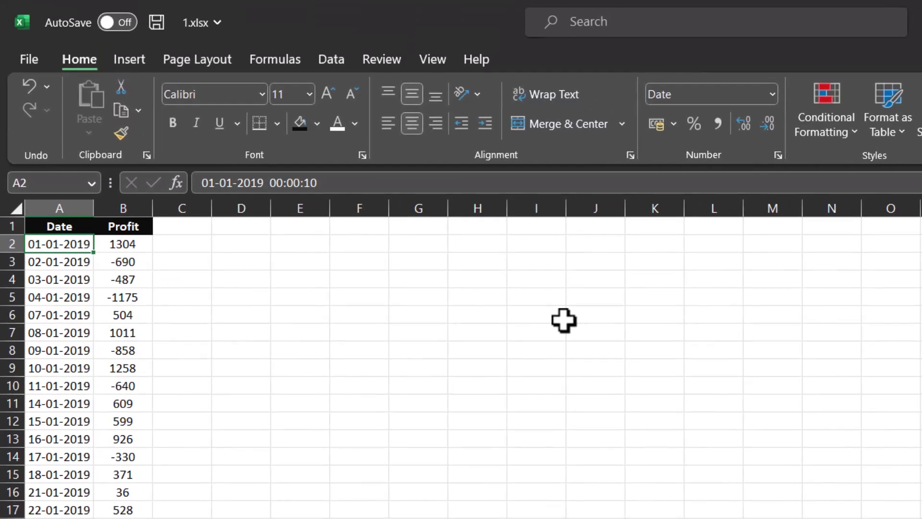
{"action": "key", "text": "ctrl+shift+Down"}
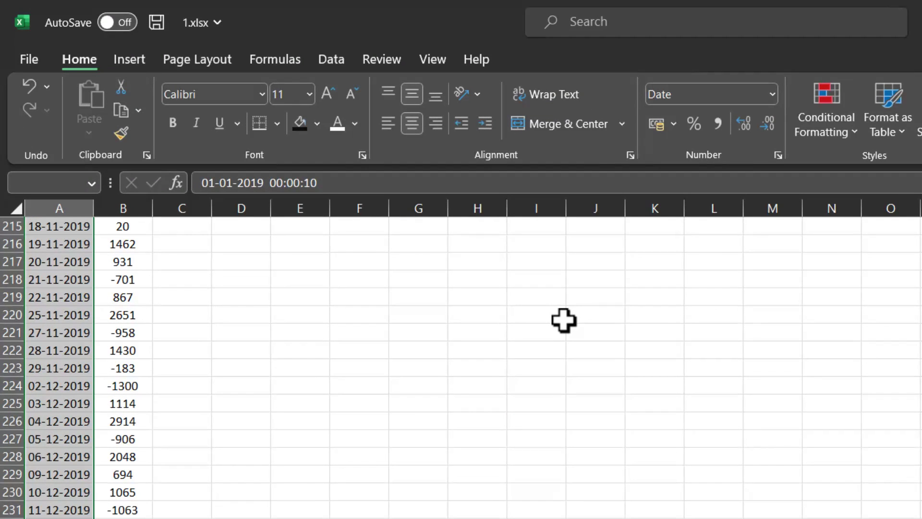
{"action": "key", "text": "ctrl+BackSpace"}
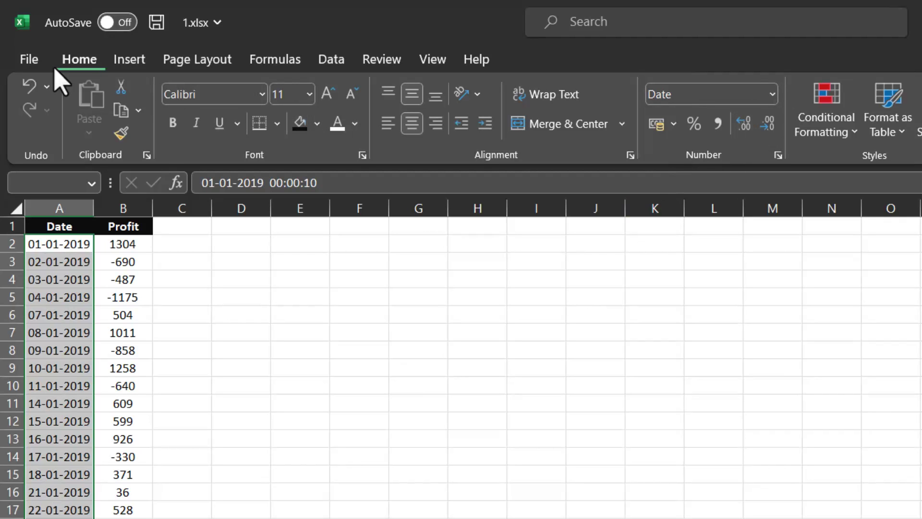
{"action": "left_click", "coordinate": [772, 95]}
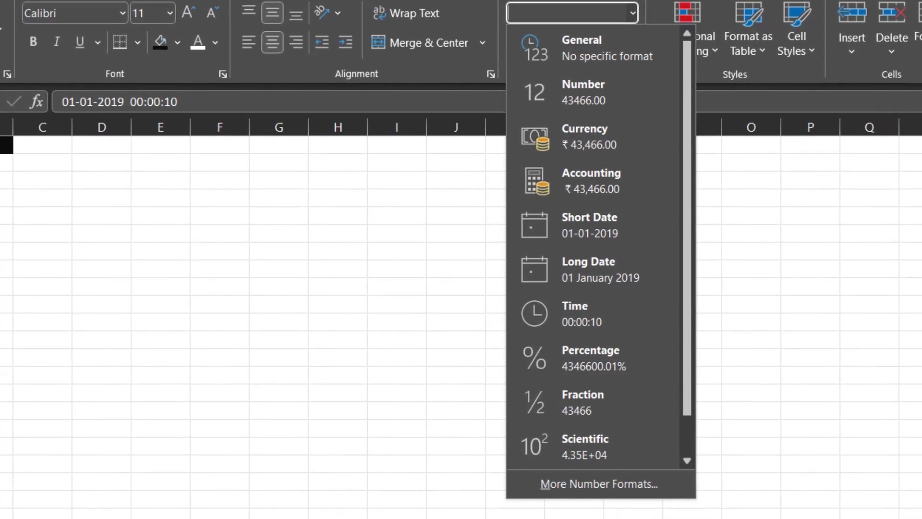
{"action": "left_click", "coordinate": [755, 516]}
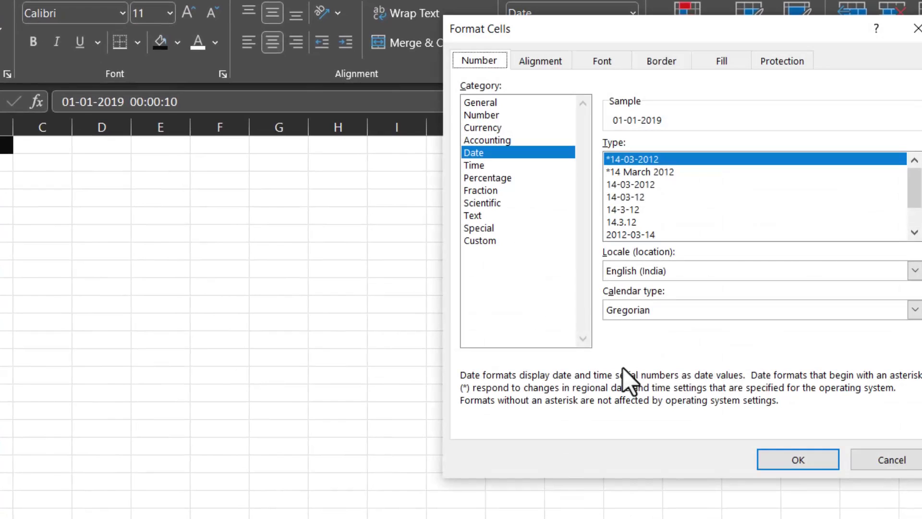
{"action": "left_click", "coordinate": [480, 240]}
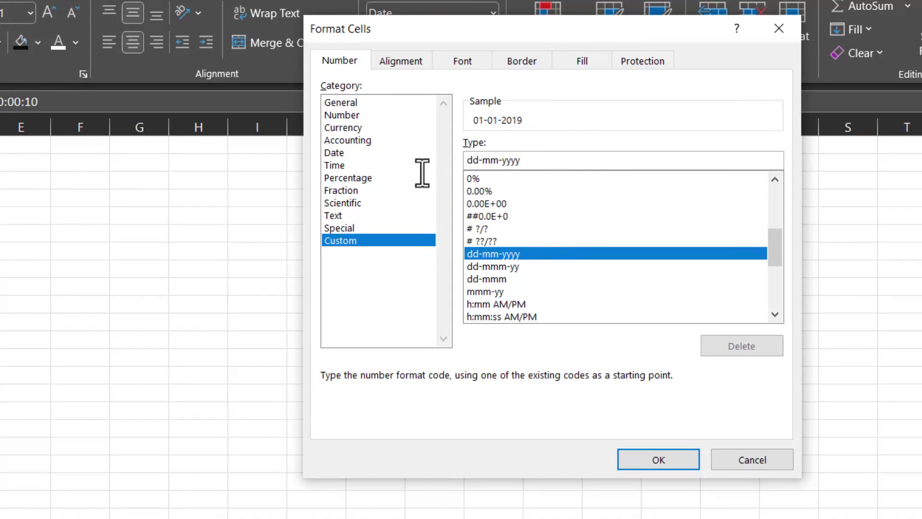
{"action": "left_click_drag", "start_coordinate": [522, 161], "coordinate": [455, 167]}
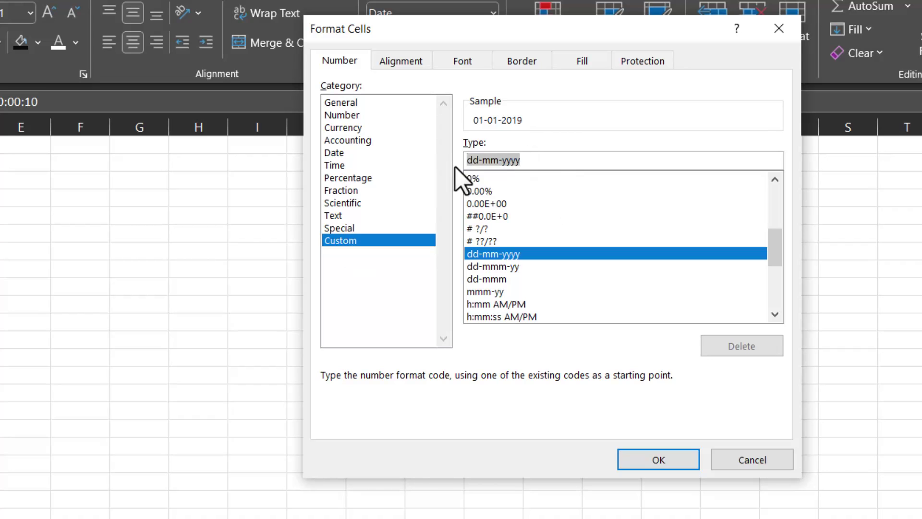
{"action": "type", "text": "dddd"}
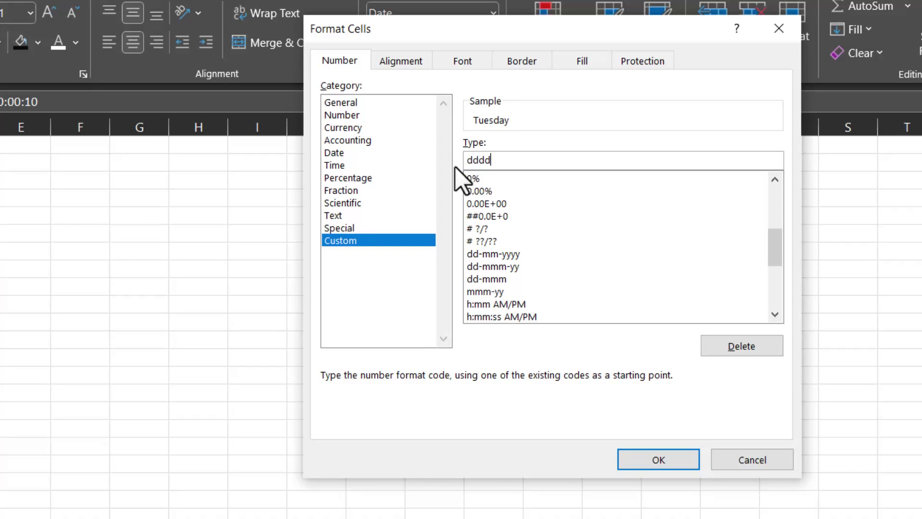
{"action": "left_click", "coordinate": [656, 458]}
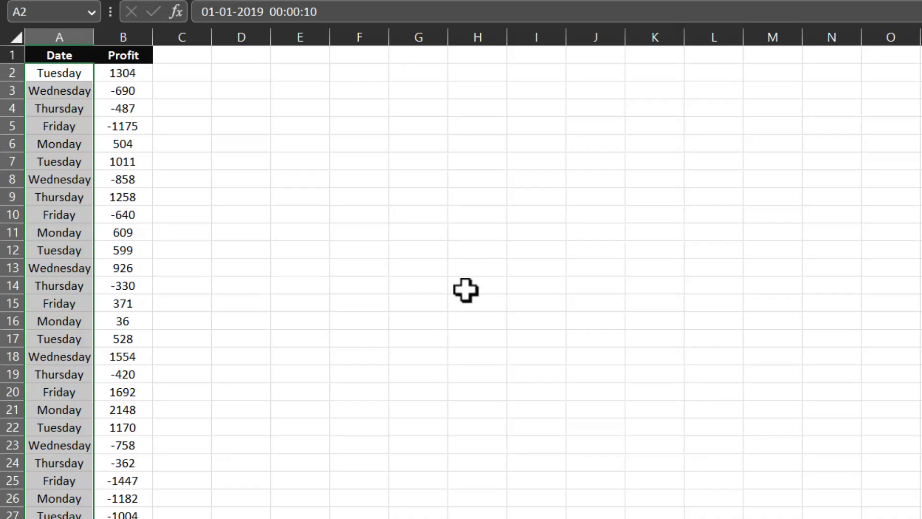
- Select the Date and Profit headers in A1:B1 and extend the selection to the last data row
{"action": "left_click", "coordinate": [456, 355]}
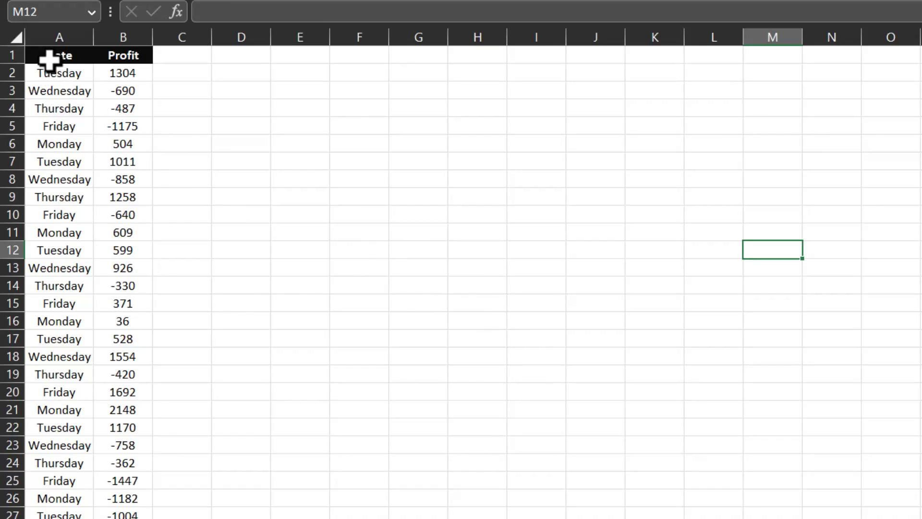
{"action": "left_click_drag", "start_coordinate": [53, 56], "coordinate": [148, 62]}
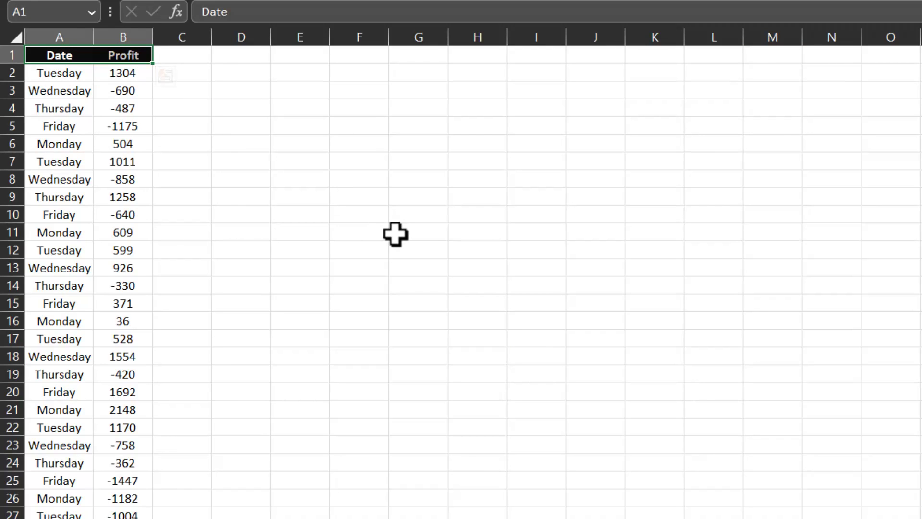
{"action": "key", "text": "ctrl+shift+Down"}
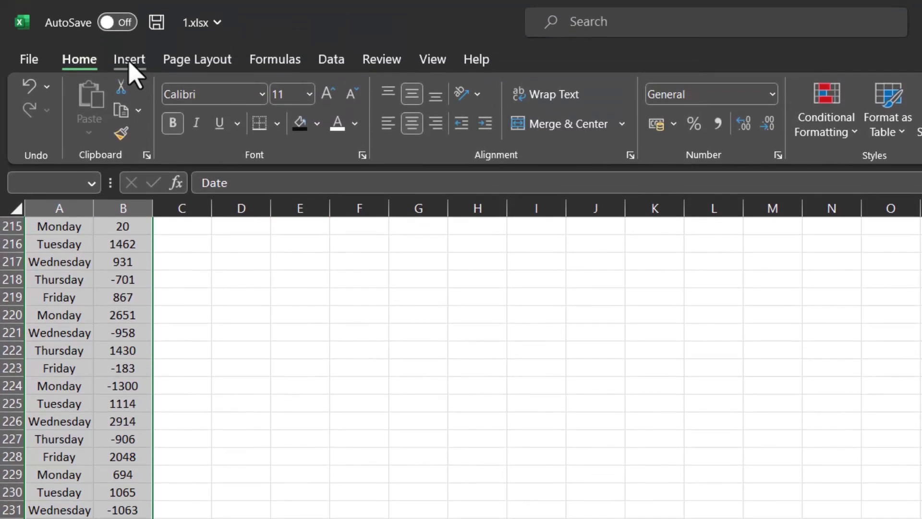
- Insert a pivot table from the range on a new worksheet with Date in Rows, grouped into months Jan–Dec
{"action": "left_click", "coordinate": [128, 60]}
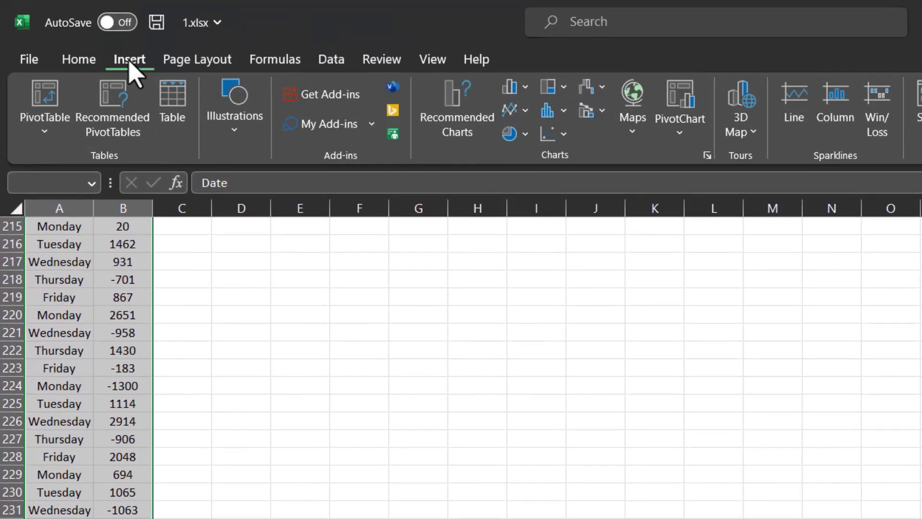
{"action": "left_click", "coordinate": [53, 135]}
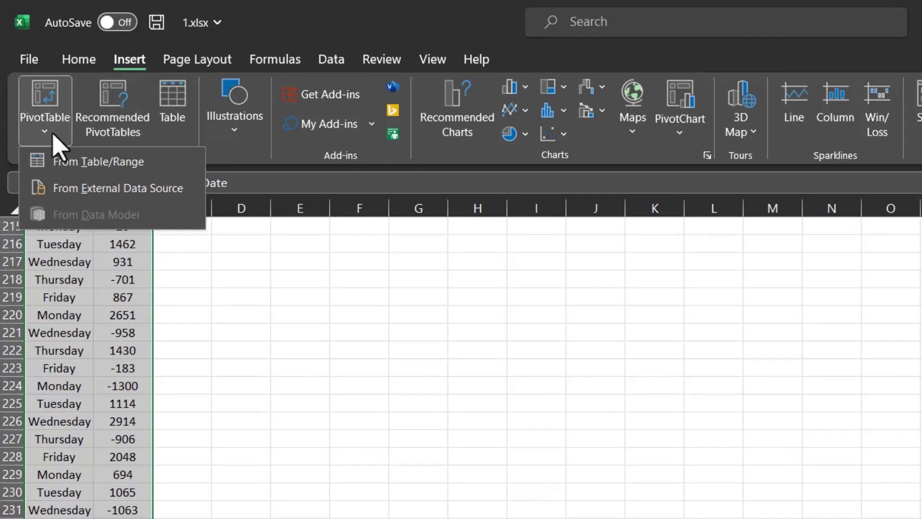
{"action": "left_click", "coordinate": [55, 161]}
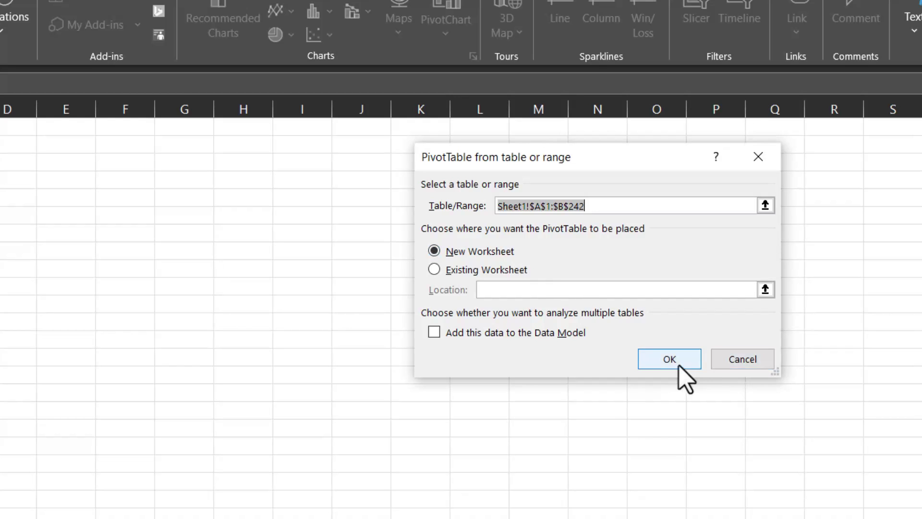
{"action": "left_click", "coordinate": [670, 359]}
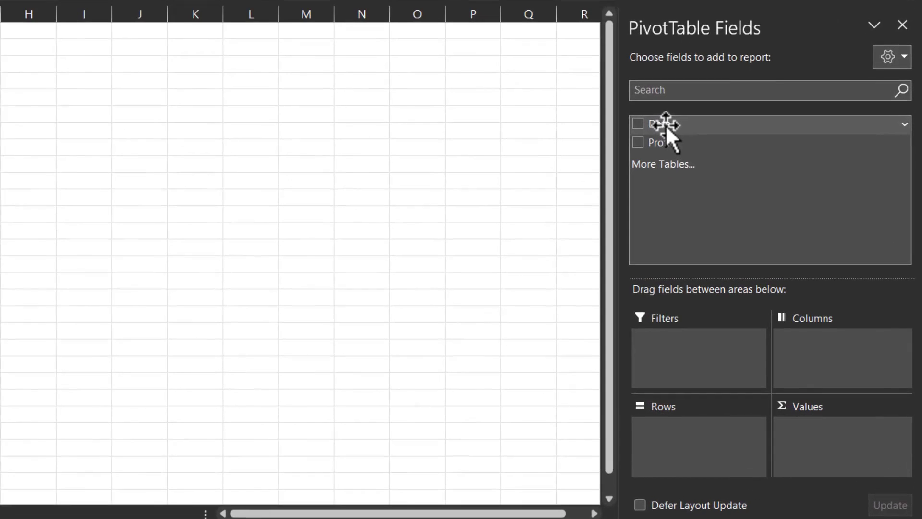
{"action": "left_click_drag", "start_coordinate": [742, 211], "coordinate": [761, 320]}
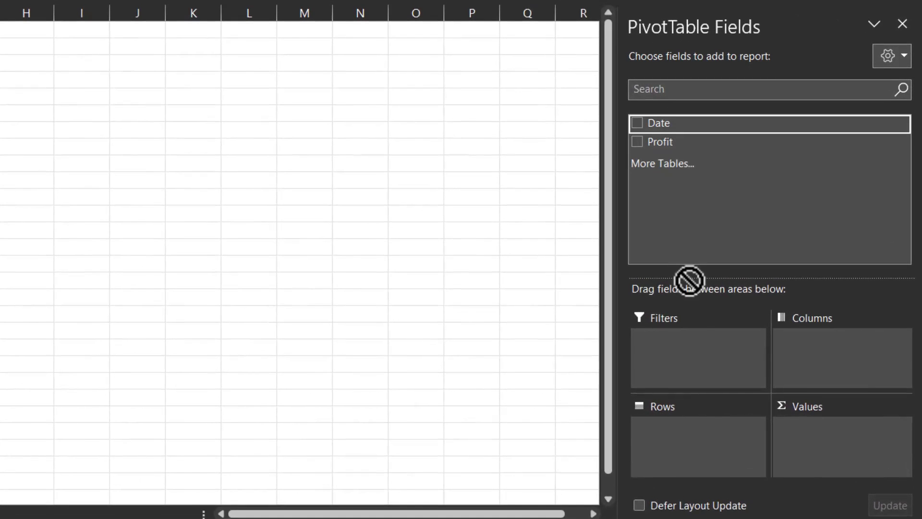
{"action": "left_click_drag", "start_coordinate": [689, 281], "coordinate": [687, 448]}
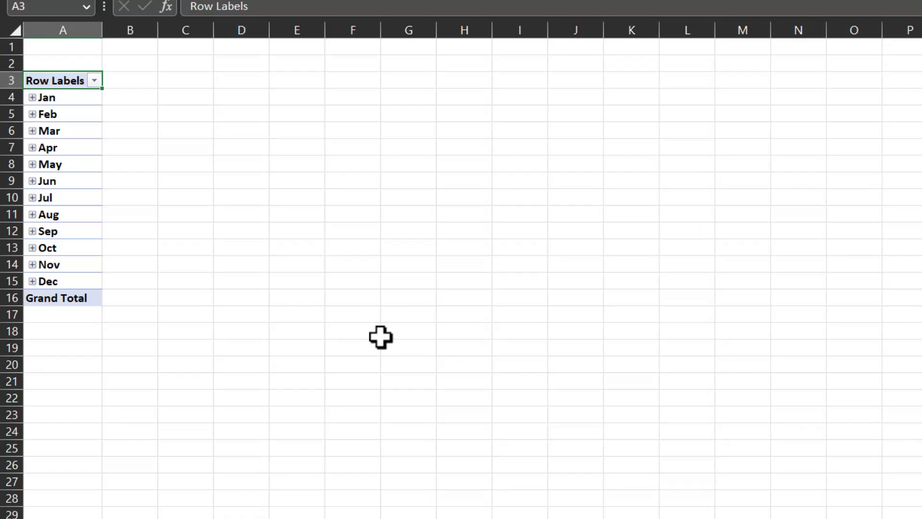
- Go back to Sheet1 and select cell A2, the first weekday entry
{"action": "key", "text": "Down"}
{"action": "key", "text": "Down"}
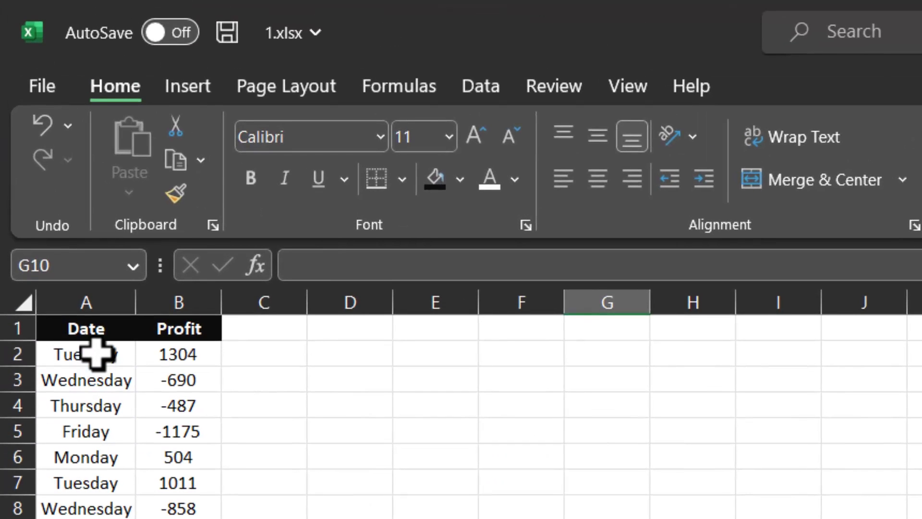
{"action": "left_click", "coordinate": [96, 354]}
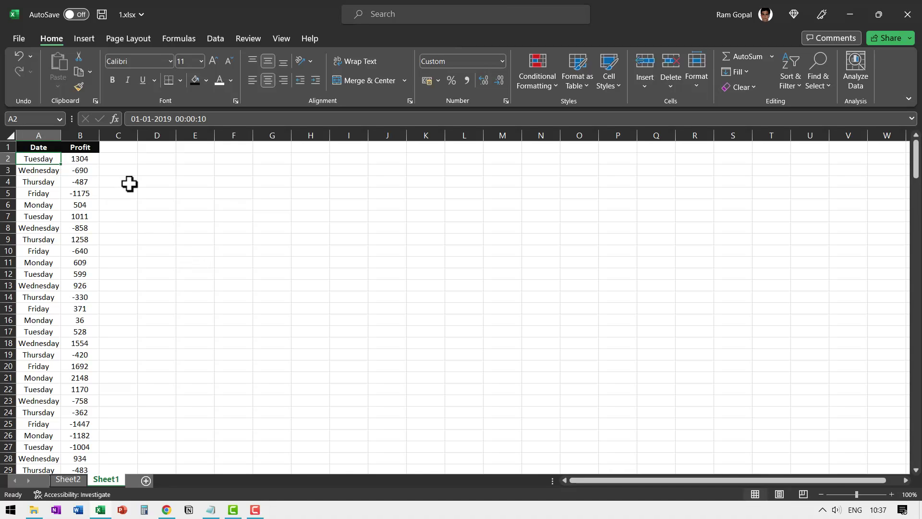
{"action": "key", "text": "ctrl+shift+Down"}
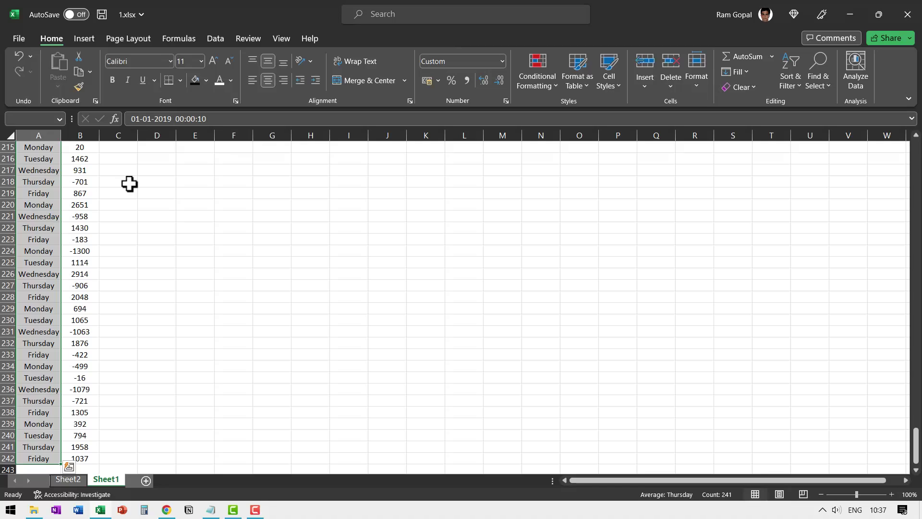
{"action": "key", "text": "ctrl+c"}
{"action": "key", "text": "ctrl+Home"}
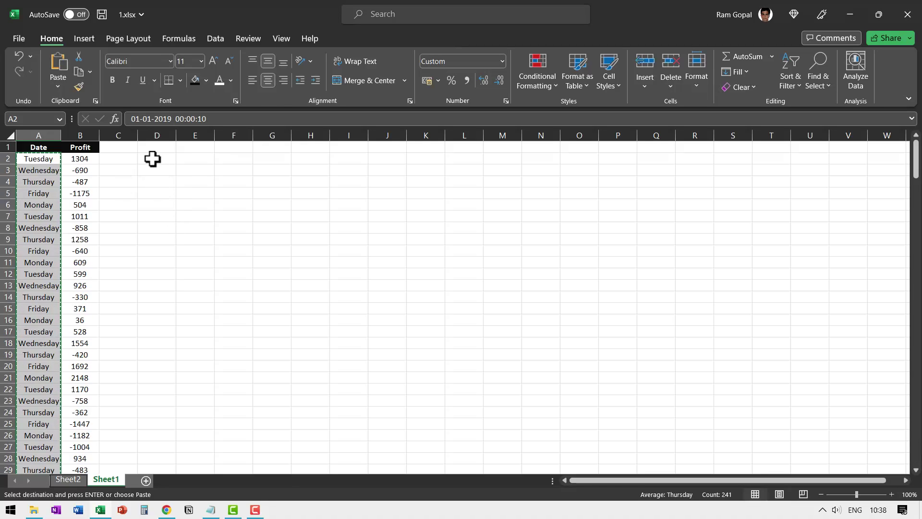
{"action": "right_click", "coordinate": [151, 159]}
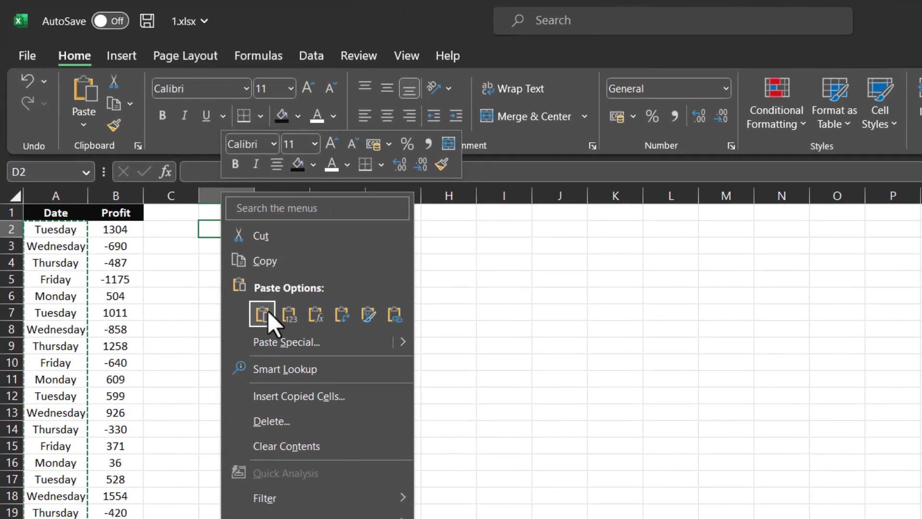
{"action": "left_click", "coordinate": [245, 292]}
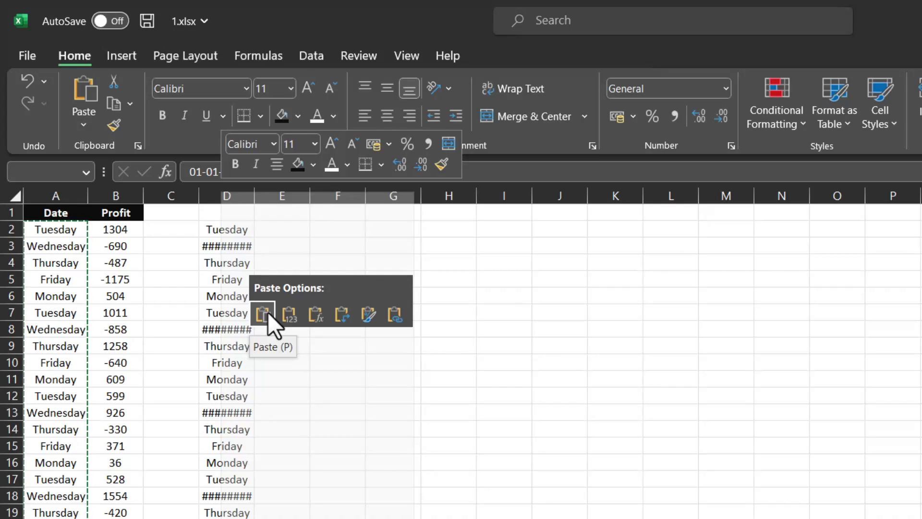
{"action": "left_click", "coordinate": [267, 313]}
{"action": "left_click", "coordinate": [228, 227]}
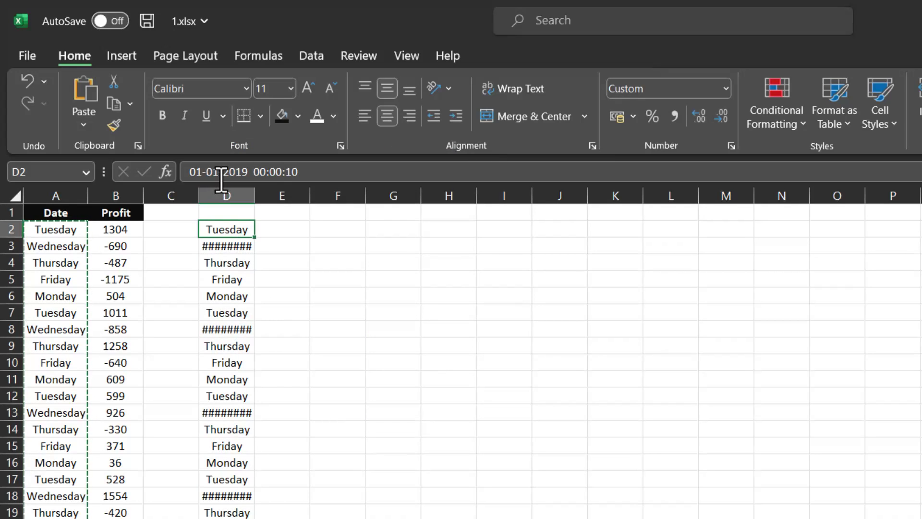
{"action": "key", "text": "ctrl+z"}
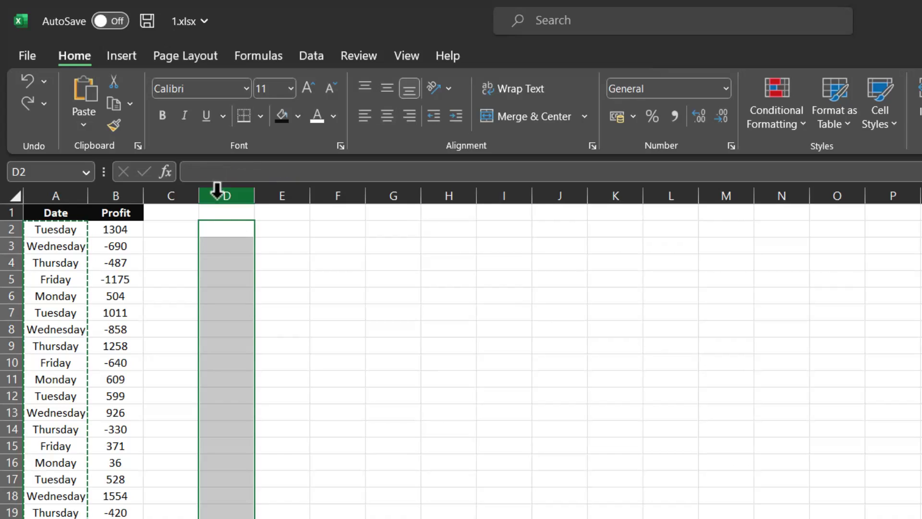
{"action": "right_click", "coordinate": [219, 230]}
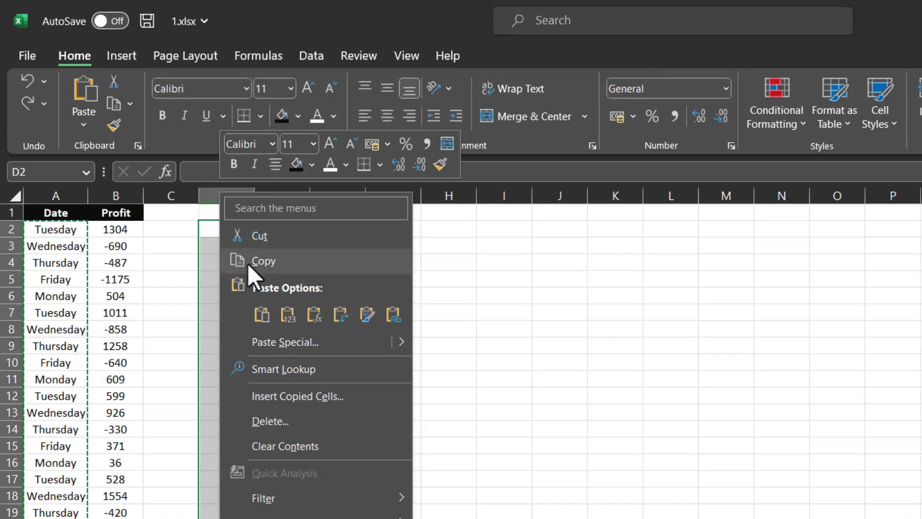
{"action": "left_click", "coordinate": [288, 316]}
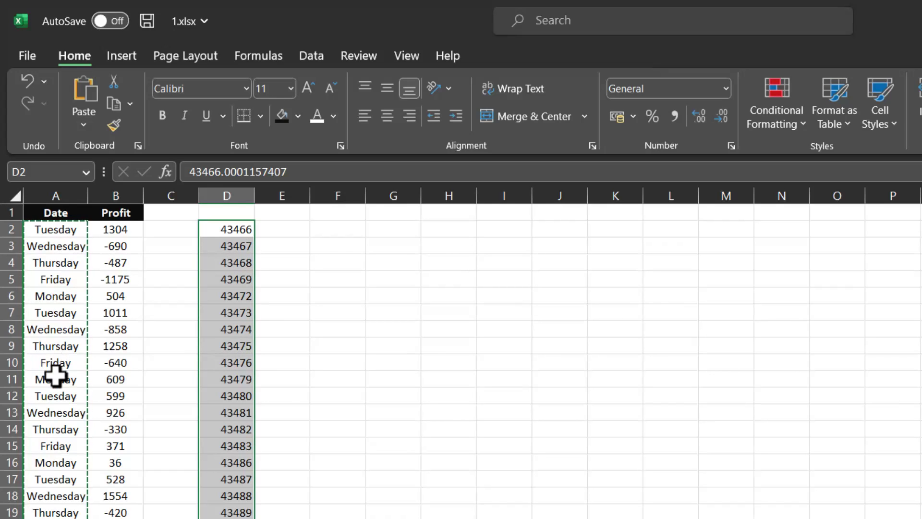
{"action": "left_click", "coordinate": [233, 196]}
- Clear the pasted numbers from column D, then copy the weekday entries from A2 to the last row
{"action": "key", "text": "Delete"}
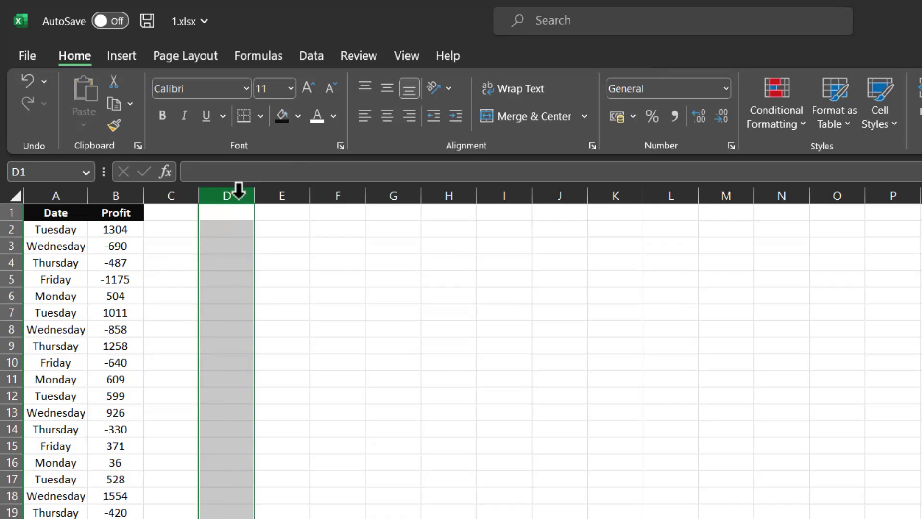
{"action": "left_click", "coordinate": [406, 366]}
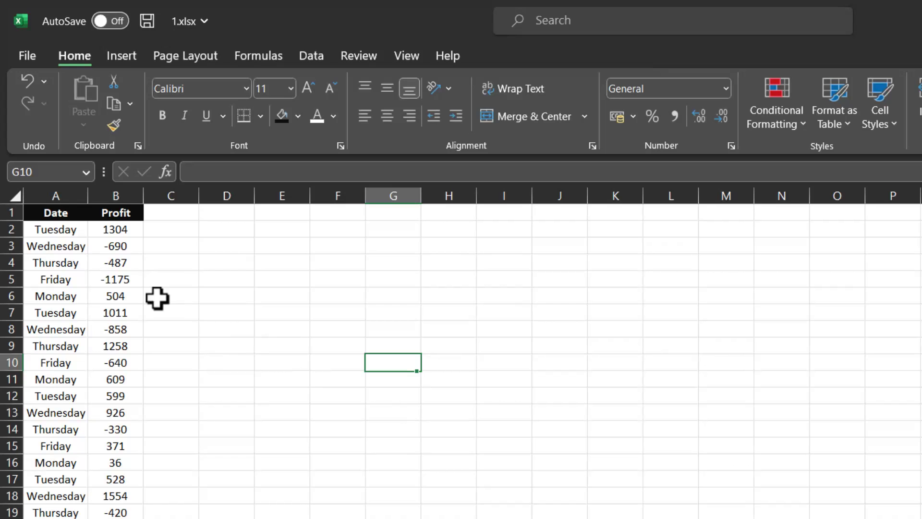
{"action": "left_click", "coordinate": [70, 229]}
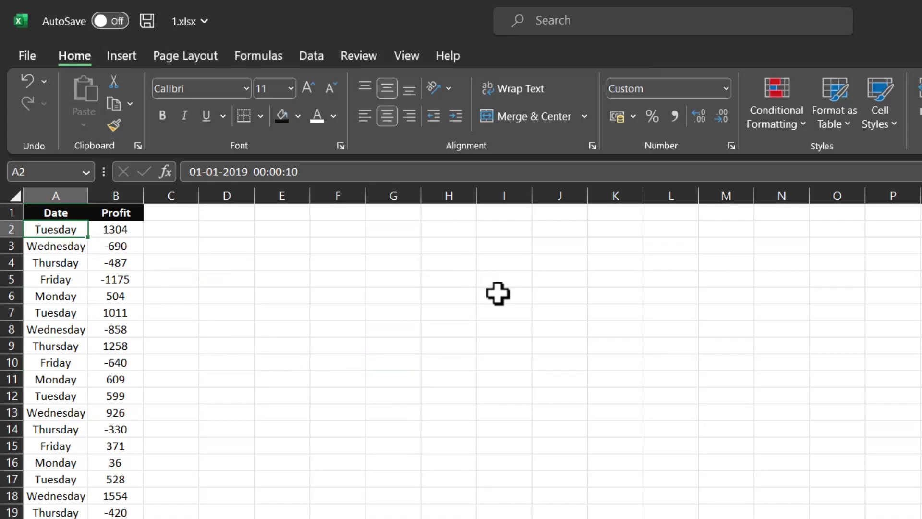
{"action": "key", "text": "ctrl+shift+Down"}
{"action": "key", "text": "ctrl+c"}
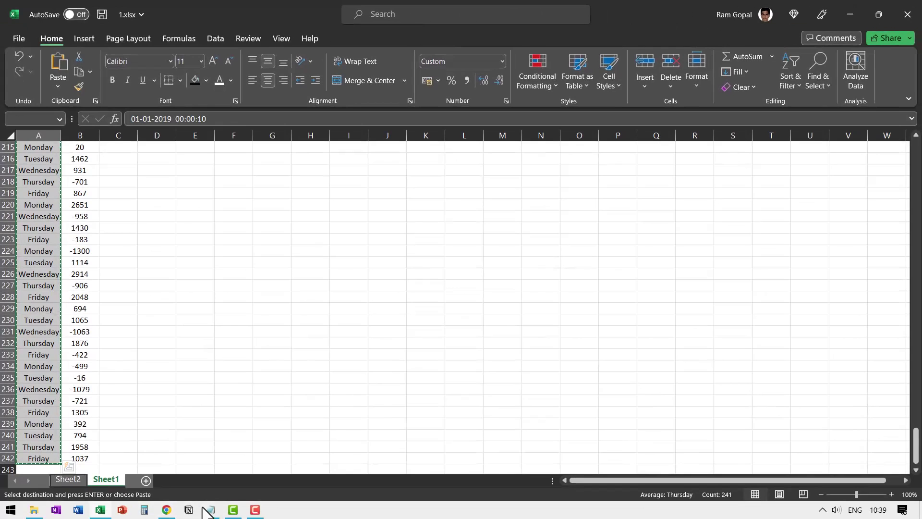
- Paste the weekday list into a blank Notepad document and copy all of it back as plain text
{"action": "left_click", "coordinate": [209, 509]}
{"action": "key", "text": "ctrl+v"}
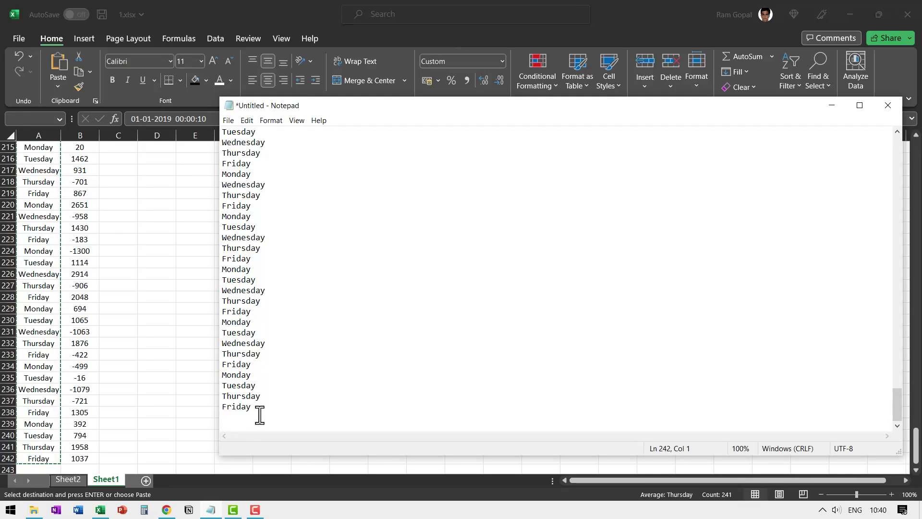
{"action": "key", "text": "ctrl+a"}
{"action": "key", "text": "ctrl+c"}
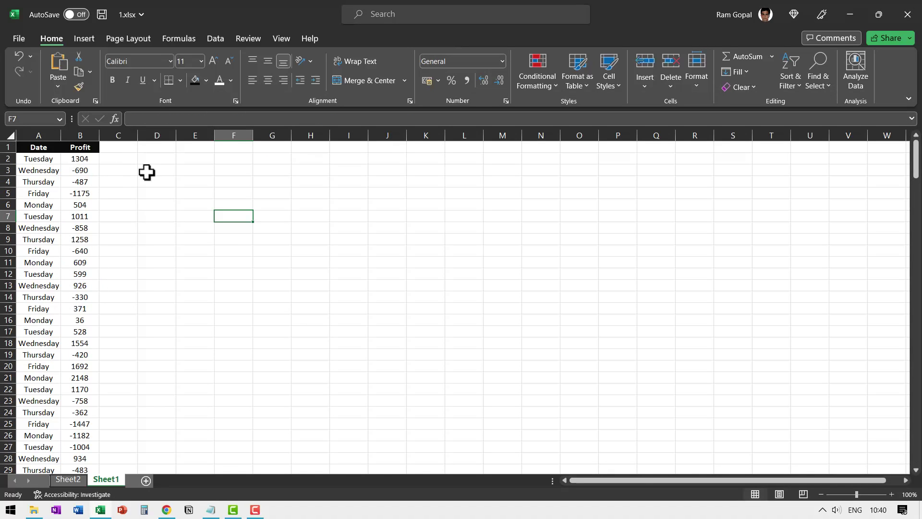
- Paste the plain-text weekday names at D2 and confirm D2 and D3 read Tuesday and Wednesday, unlike A2's date
{"action": "left_click", "coordinate": [153, 158]}
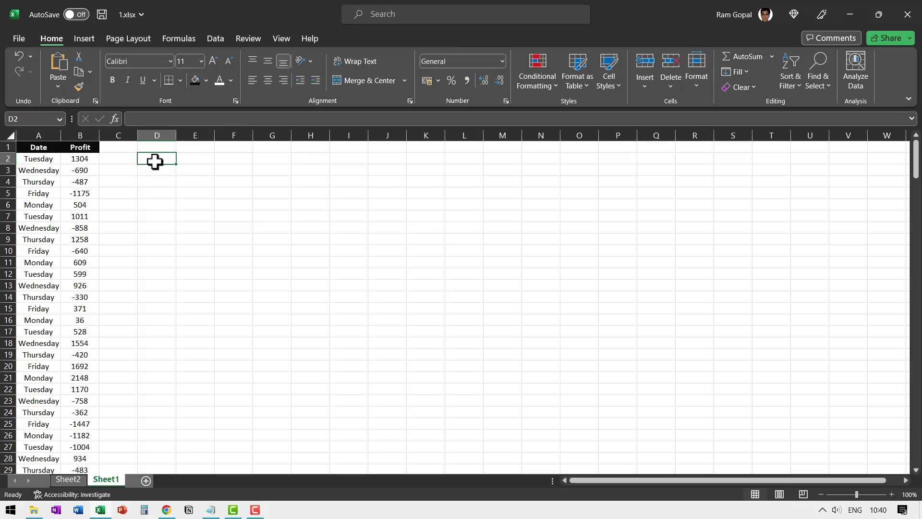
{"action": "key", "text": "ctrl+v"}
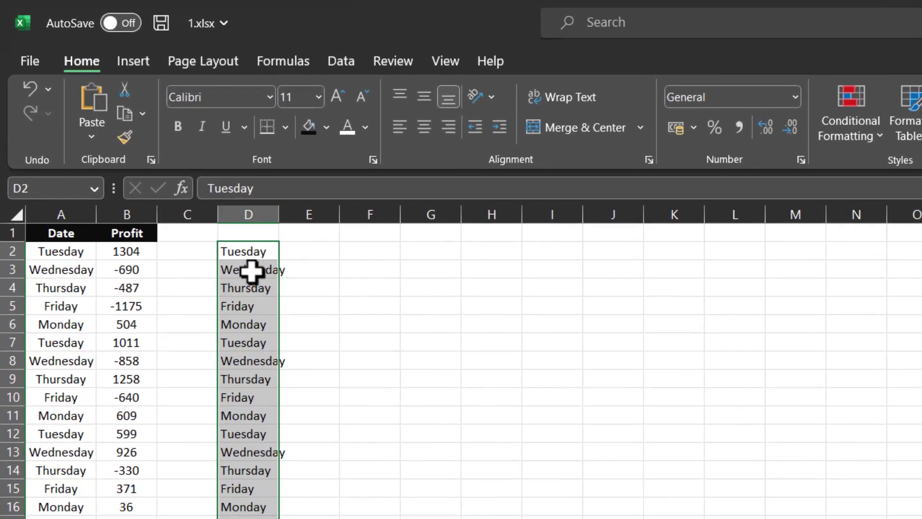
{"action": "left_click", "coordinate": [252, 252]}
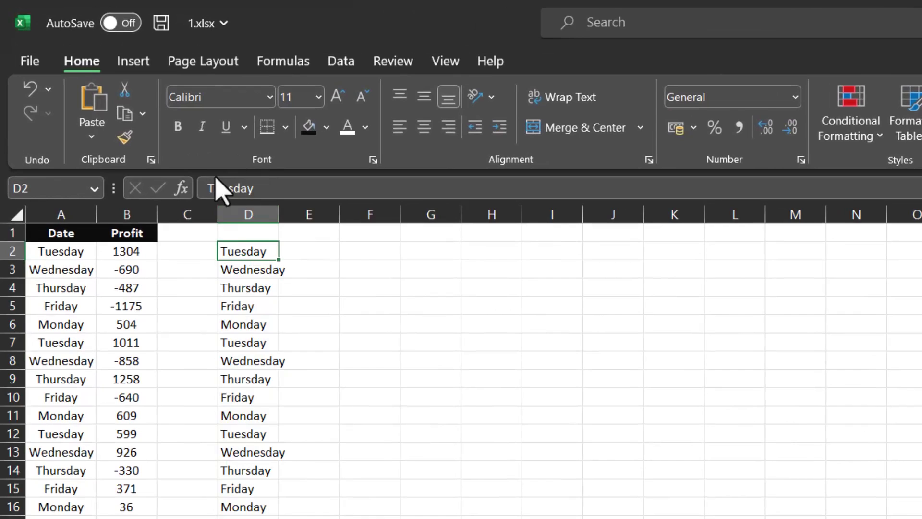
{"action": "left_click", "coordinate": [240, 270]}
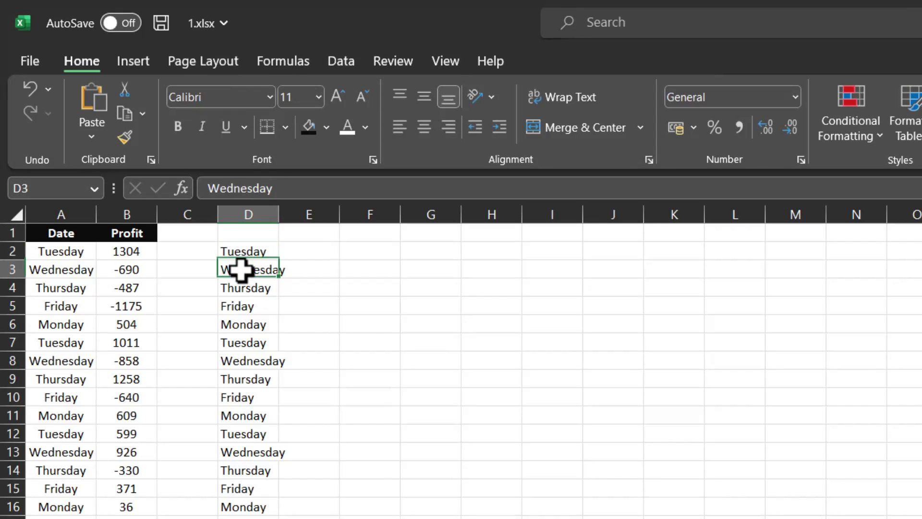
{"action": "left_click", "coordinate": [72, 255]}
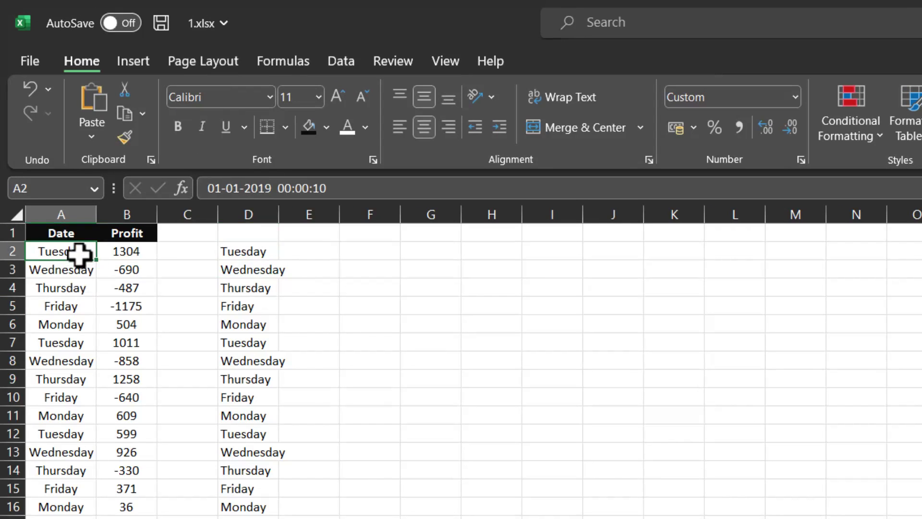
{"action": "left_click", "coordinate": [246, 253]}
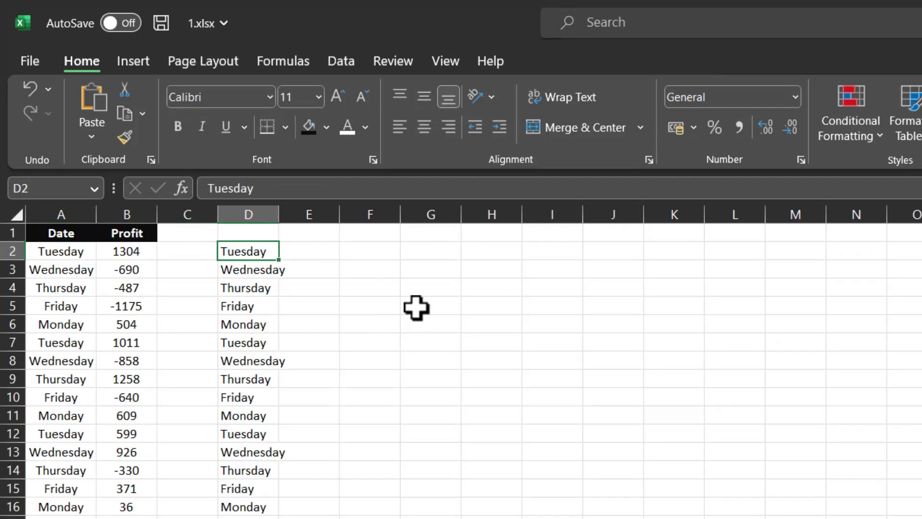
- Delete the pasted weekday copy in column D
{"action": "left_click", "coordinate": [254, 212]}
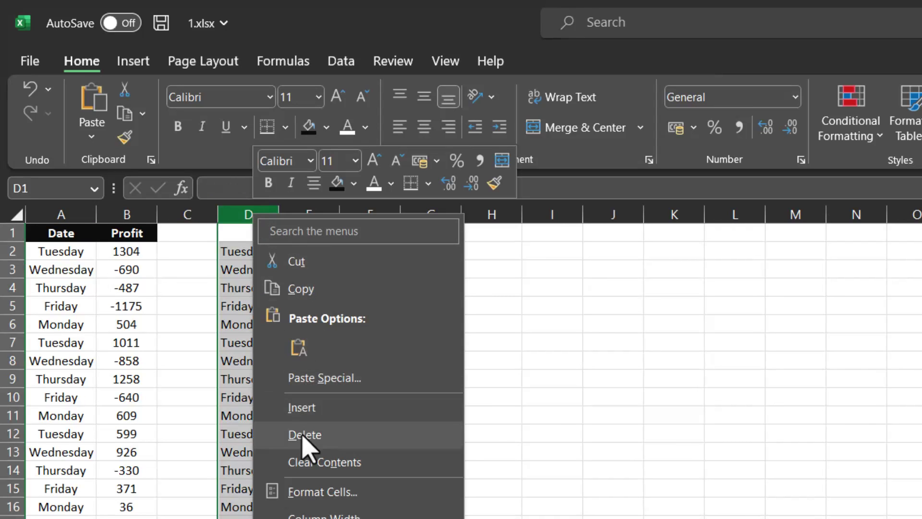
{"action": "left_click", "coordinate": [361, 436]}
{"action": "left_click", "coordinate": [471, 502]}
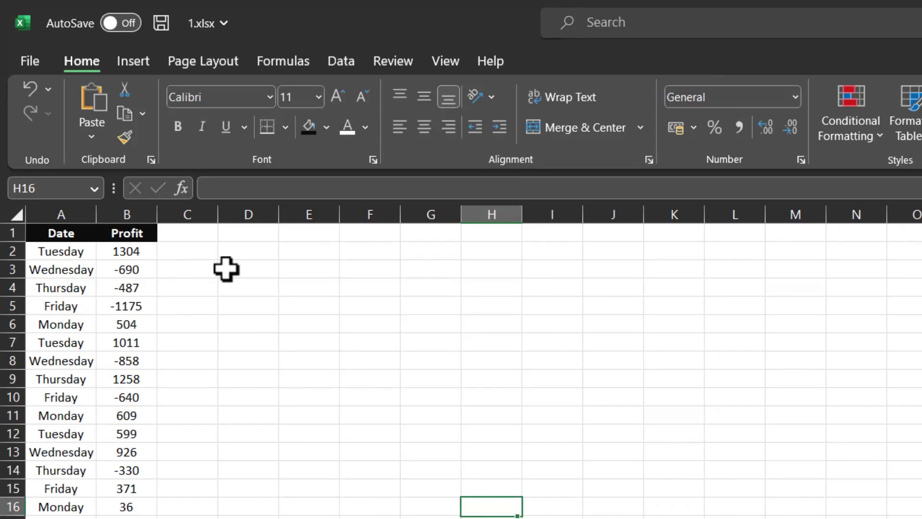
- Type Tuesday in C2 and Wednesday in C3, accepting Flash Fill to complete the weekdays down column C
{"action": "left_click", "coordinate": [208, 251]}
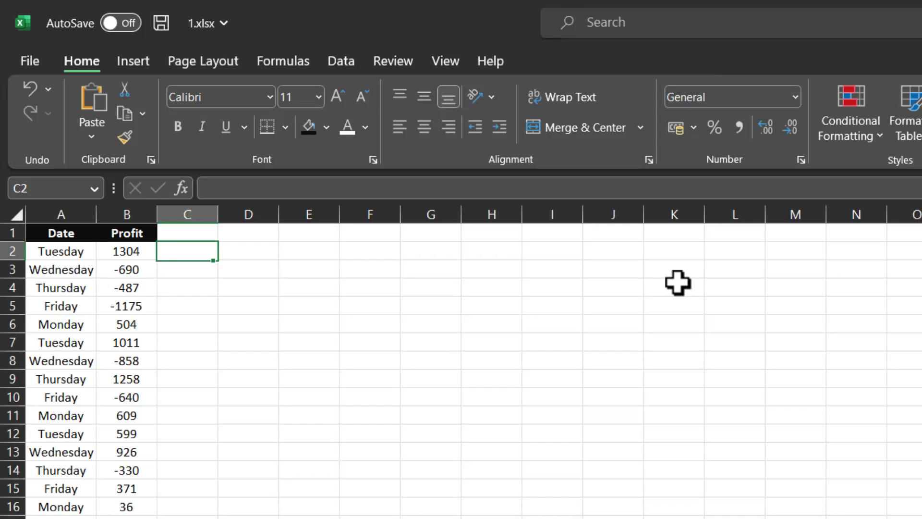
{"action": "type", "text": "Tuesday"}
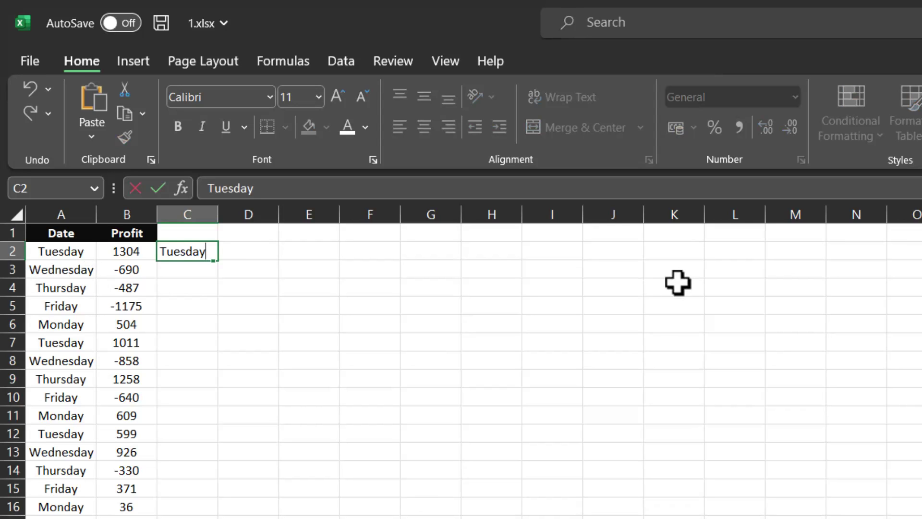
{"action": "key", "text": "Return"}
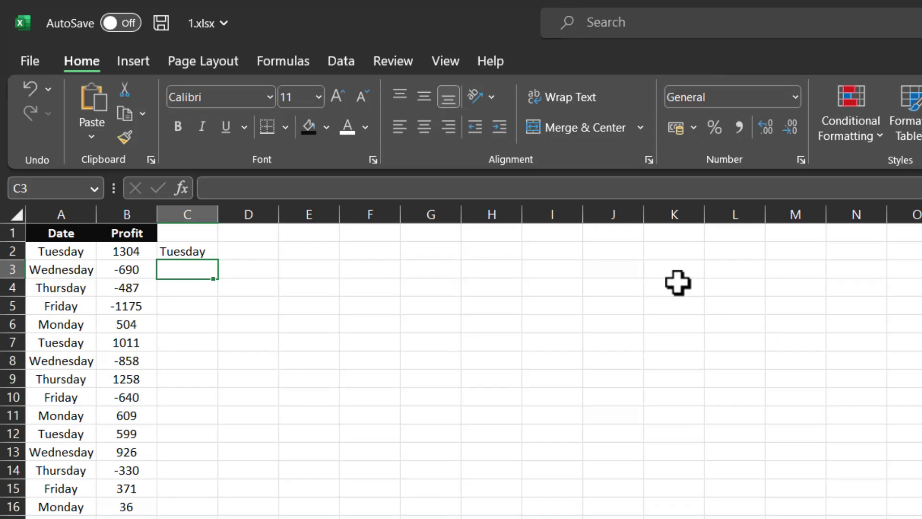
{"action": "type", "text": "Wednesday"}
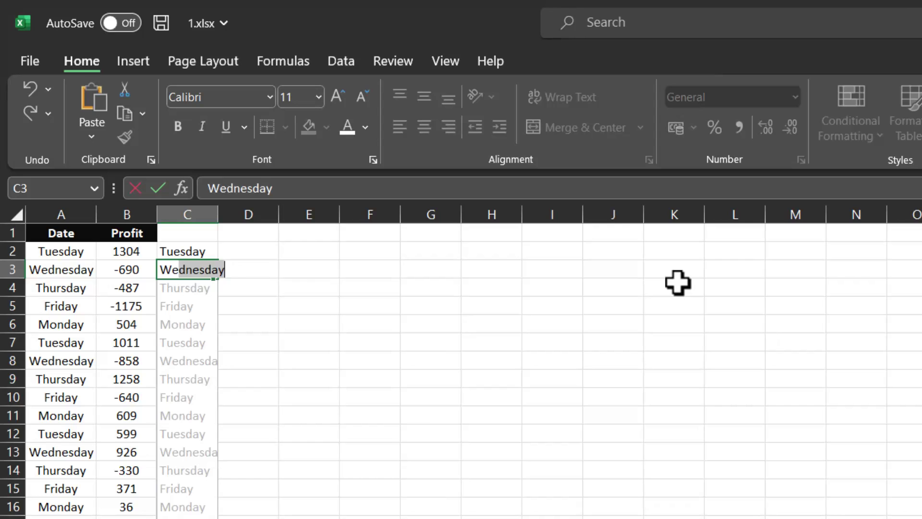
{"action": "key", "text": "Return"}
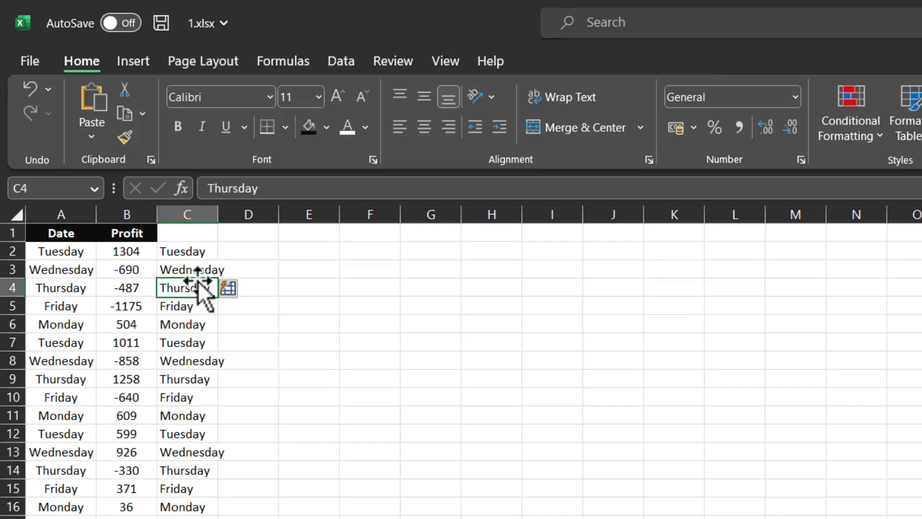
- Check that C2, C3 and C4 hold Tuesday, Wednesday and Thursday
{"action": "left_click", "coordinate": [206, 263]}
{"action": "left_click", "coordinate": [206, 245]}
{"action": "left_click", "coordinate": [203, 273]}
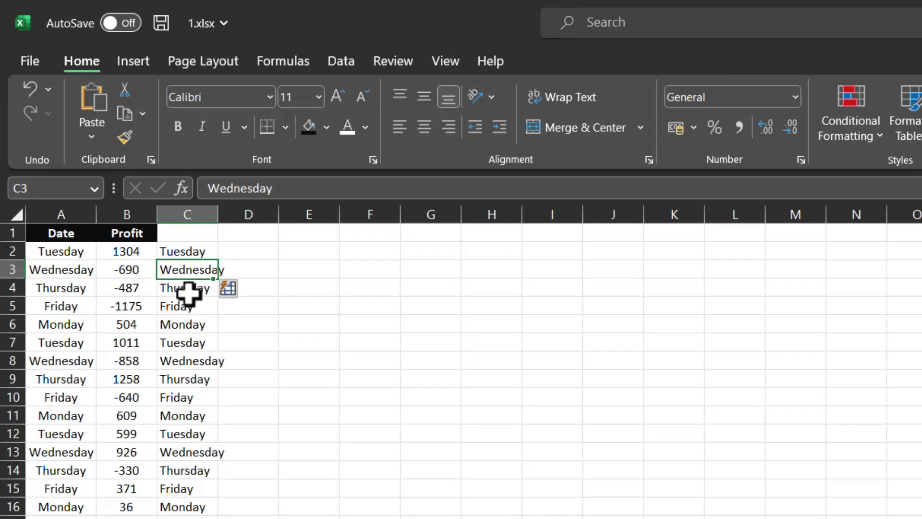
{"action": "left_click", "coordinate": [188, 290]}
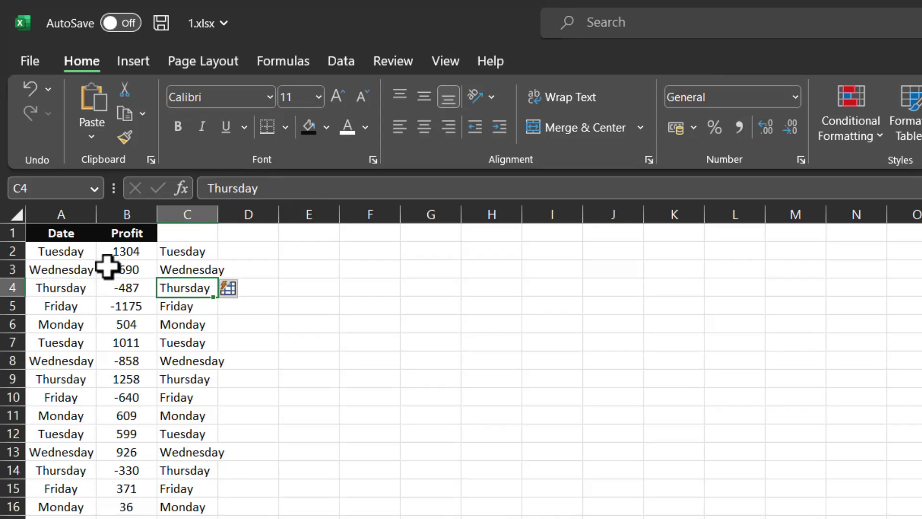
- Clear the original date values from A2 down to the last row
{"action": "left_click", "coordinate": [78, 251]}
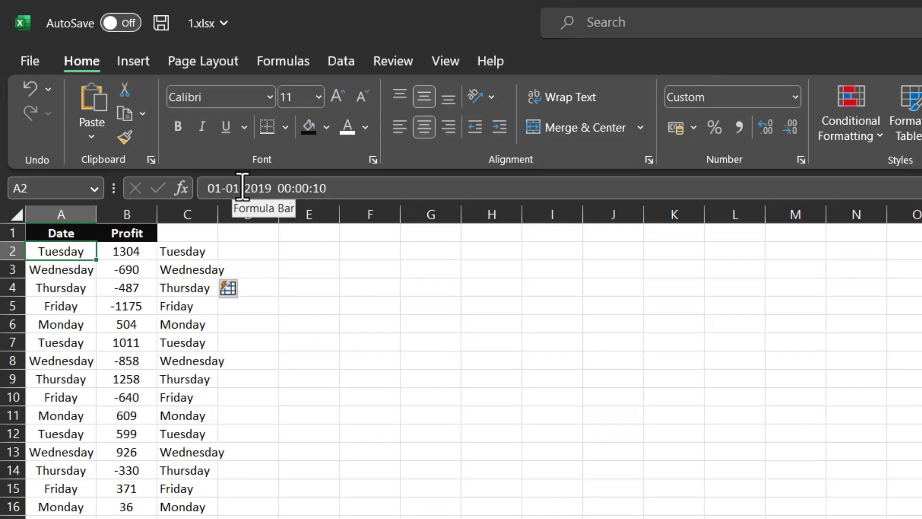
{"action": "key", "text": "ctrl+shift+Down"}
{"action": "key", "text": "Delete"}
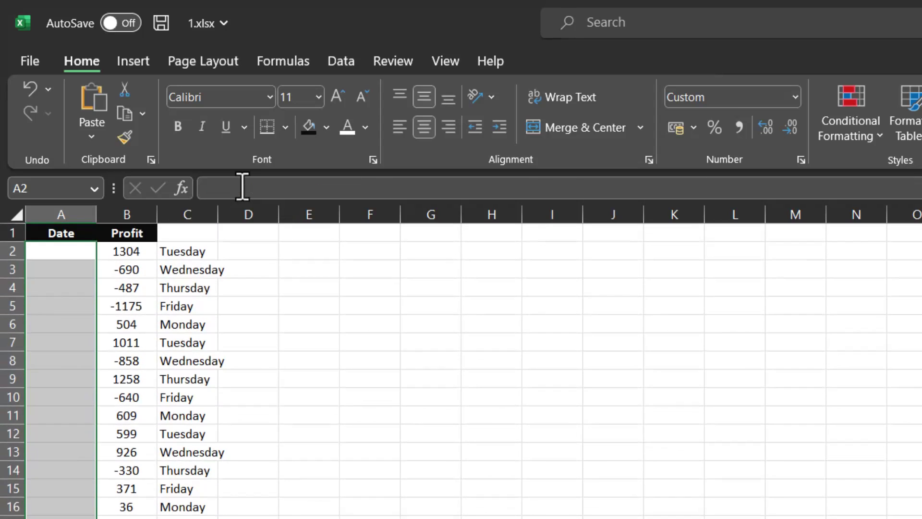
- Move the weekday labels from column C into the Date column starting at A2
{"action": "left_click", "coordinate": [198, 251]}
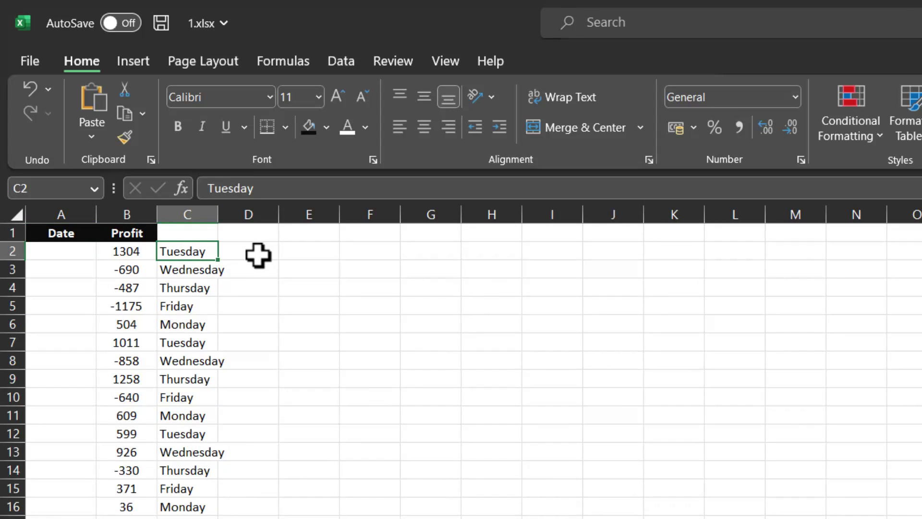
{"action": "key", "text": "ctrl+shift+Down"}
{"action": "key", "text": "ctrl+c"}
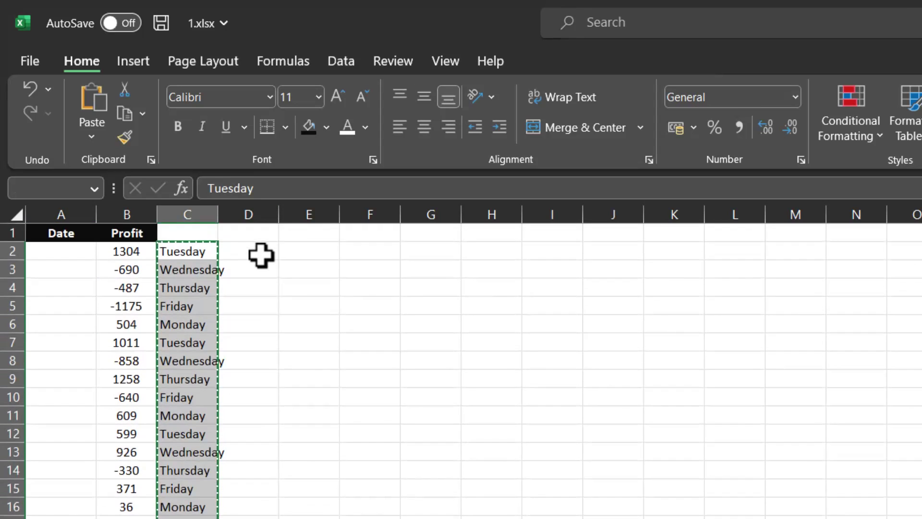
{"action": "left_click", "coordinate": [61, 250]}
{"action": "key", "text": "ctrl+v"}
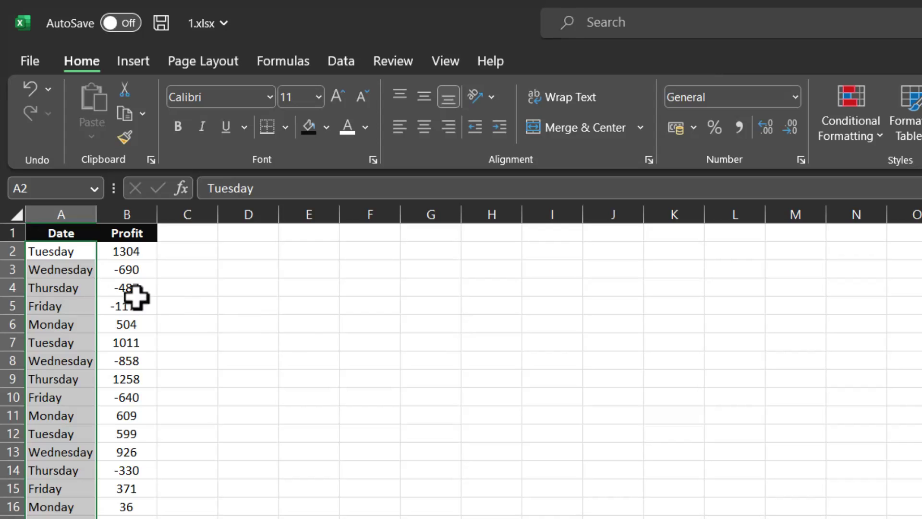
- Select the Date and Profit table down to row 242 and insert a pivot table on a new sheet
{"action": "left_click_drag", "start_coordinate": [48, 232], "coordinate": [129, 232]}
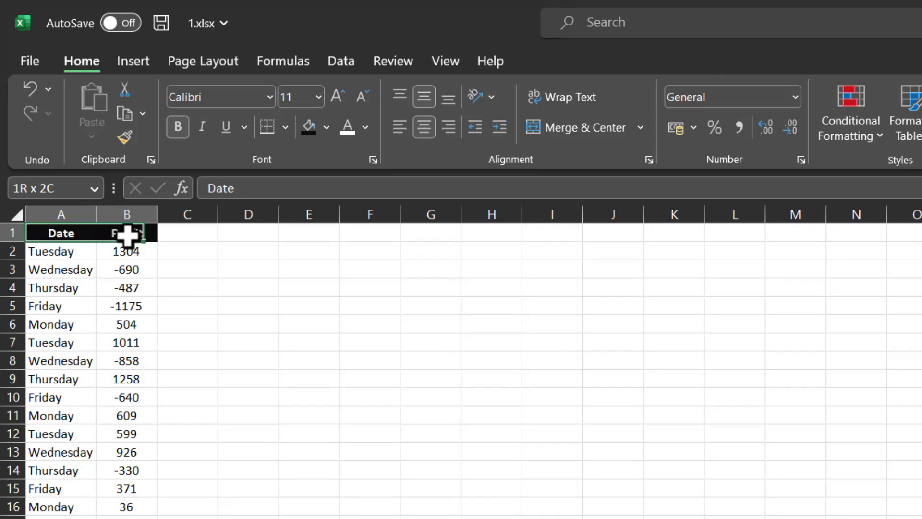
{"action": "key", "text": "ctrl+shift+Down"}
{"action": "key", "text": "alt+n"}
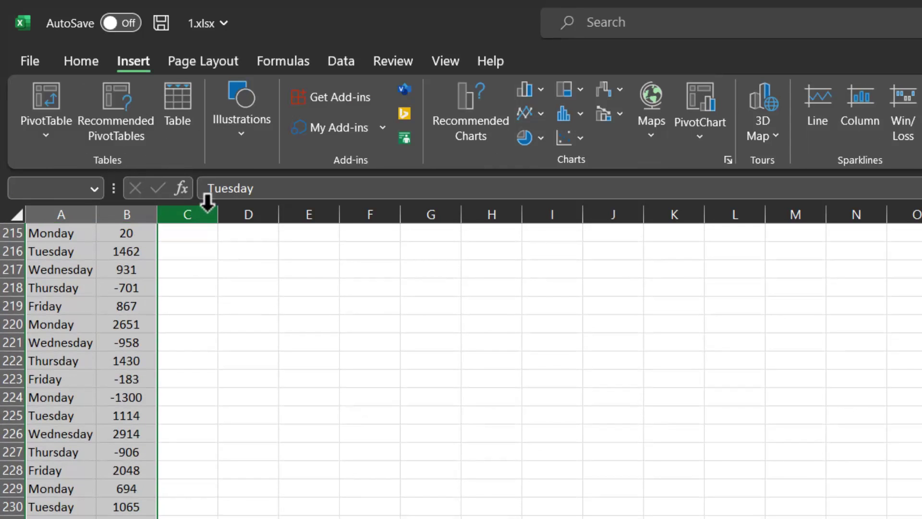
{"action": "left_click", "coordinate": [48, 135]}
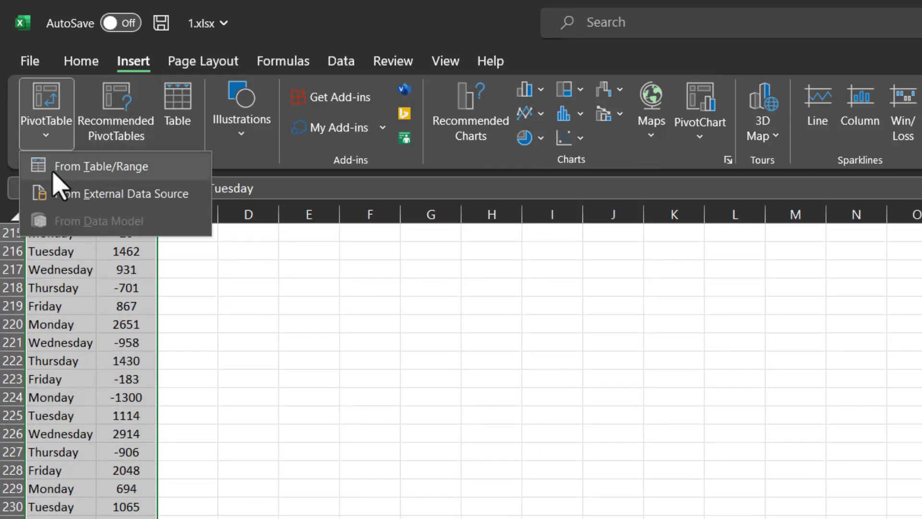
{"action": "left_click", "coordinate": [102, 168]}
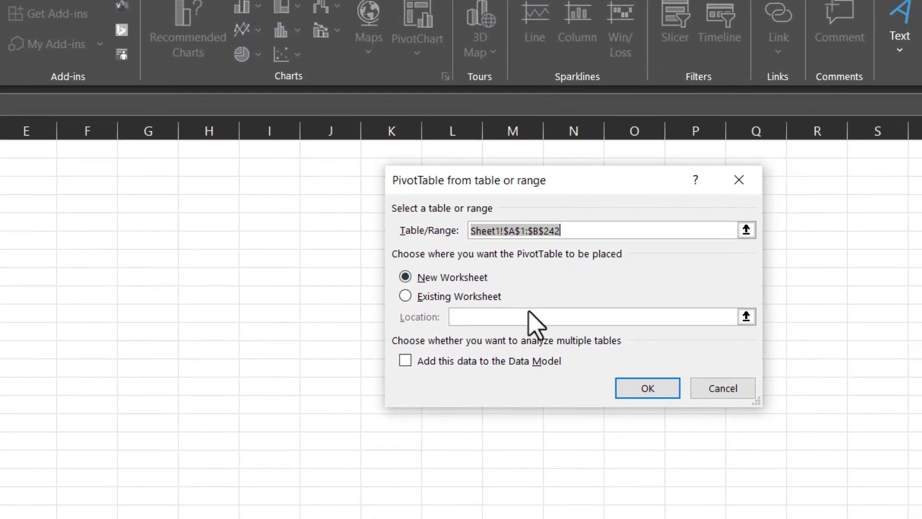
{"action": "left_click", "coordinate": [655, 387]}
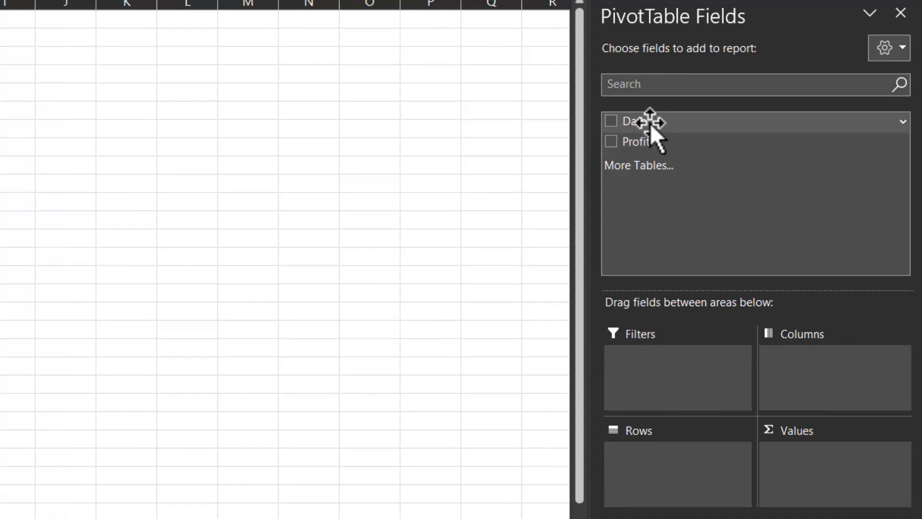
- Put Date in Rows and Sum of Profit in Values, then select the Tuesday row showing 41349
{"action": "left_click_drag", "start_coordinate": [650, 130], "coordinate": [648, 498]}
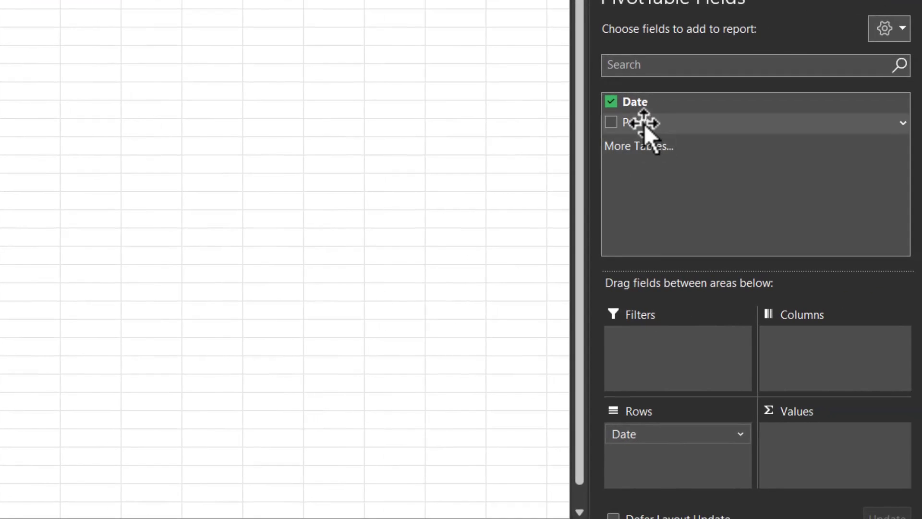
{"action": "left_click_drag", "start_coordinate": [644, 123], "coordinate": [811, 461]}
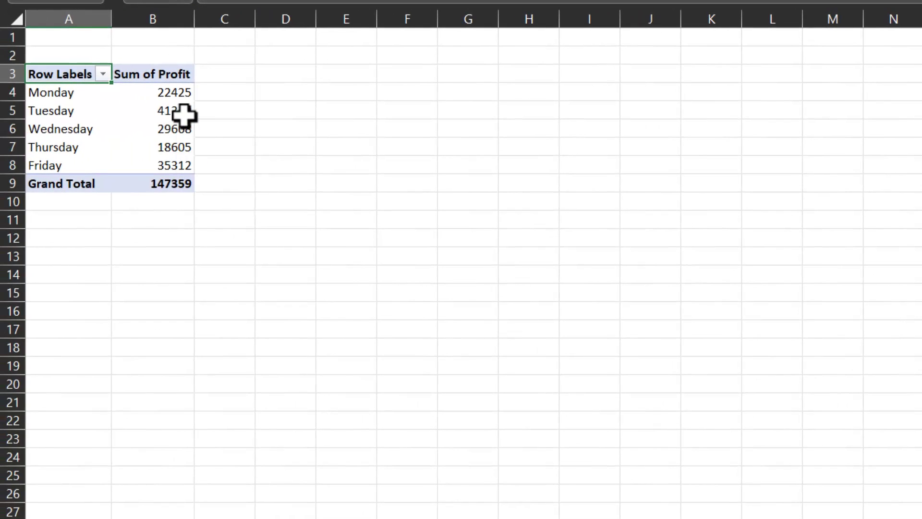
{"action": "mouse_move", "coordinate": [188, 113]}
{"action": "left_click", "coordinate": [64, 114]}
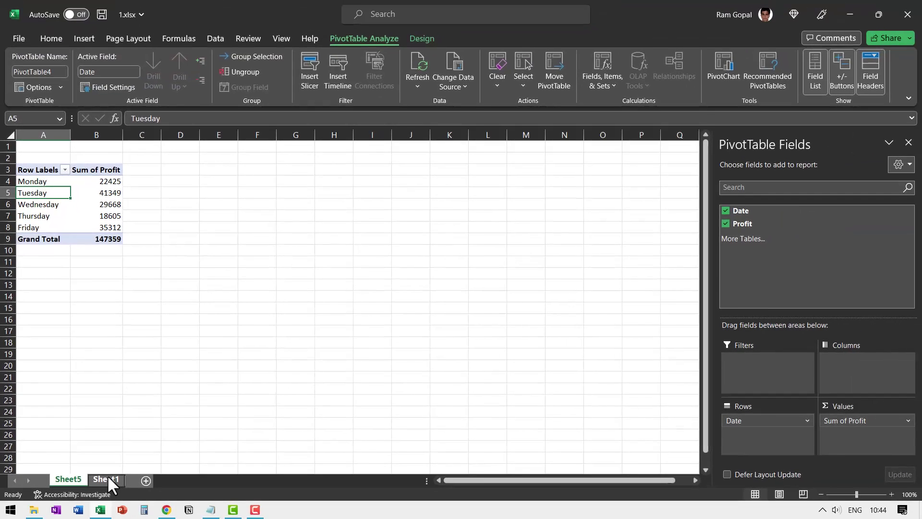
- Return to Sheet1's weekday-labelled Date and Profit table and deselect the data range
{"action": "left_click", "coordinate": [104, 479]}
{"action": "left_click", "coordinate": [230, 216]}
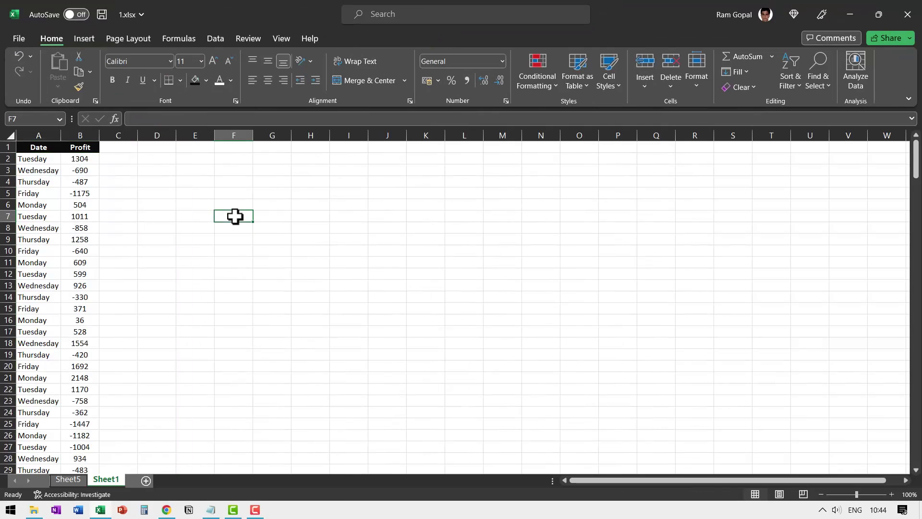